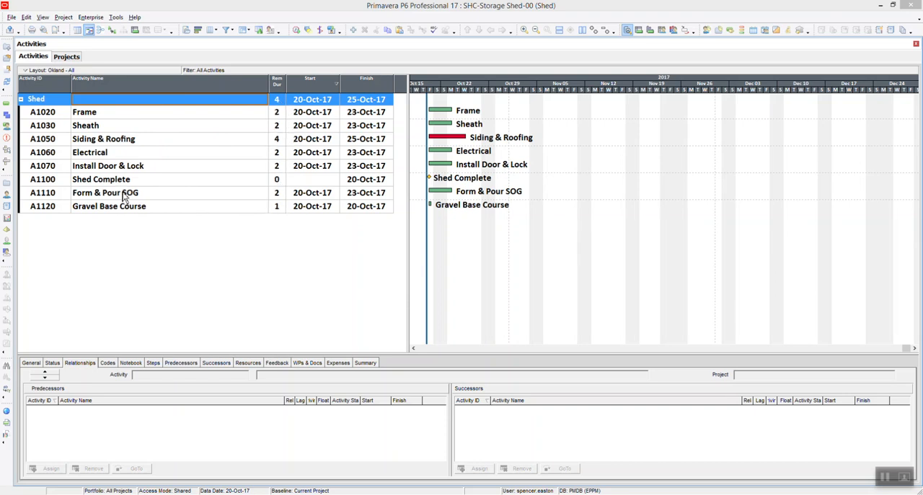
Review the Shed activities in construction order, starting with Gravel Base Course and ending with Shed Complete
left_click(93, 207)
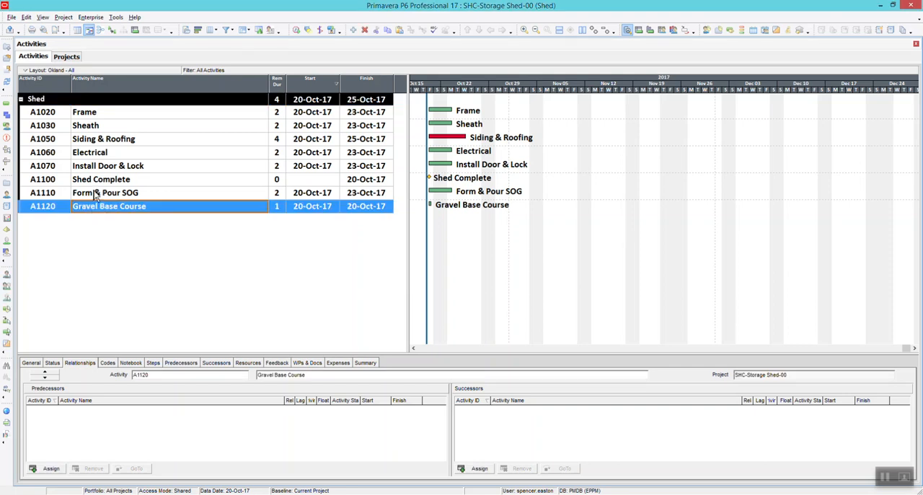
left_click(96, 195)
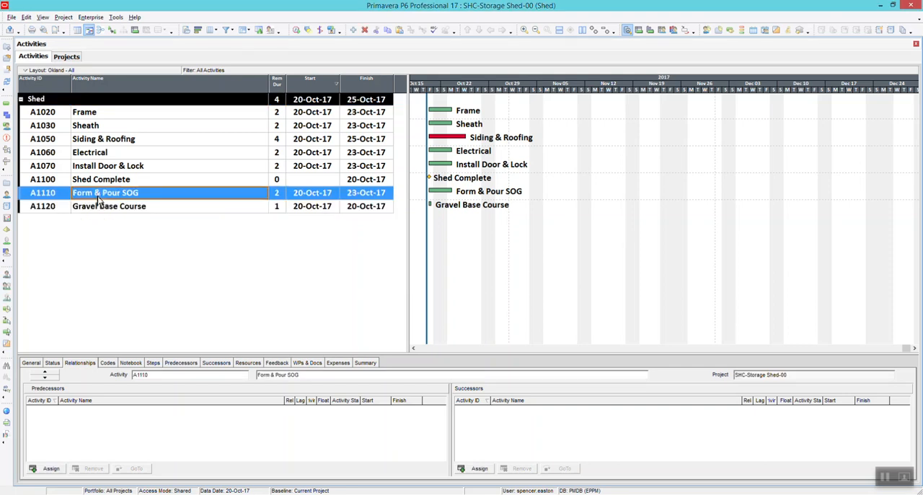
left_click(99, 115)
left_click(100, 129)
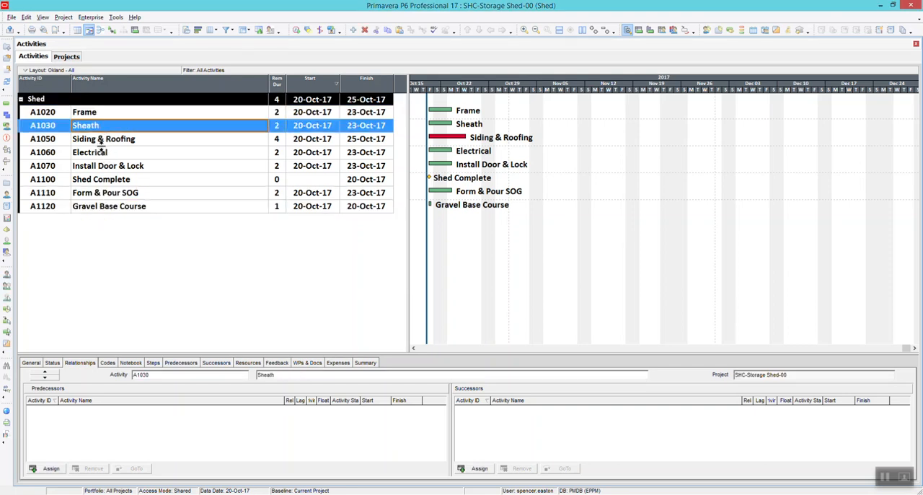
left_click(103, 142)
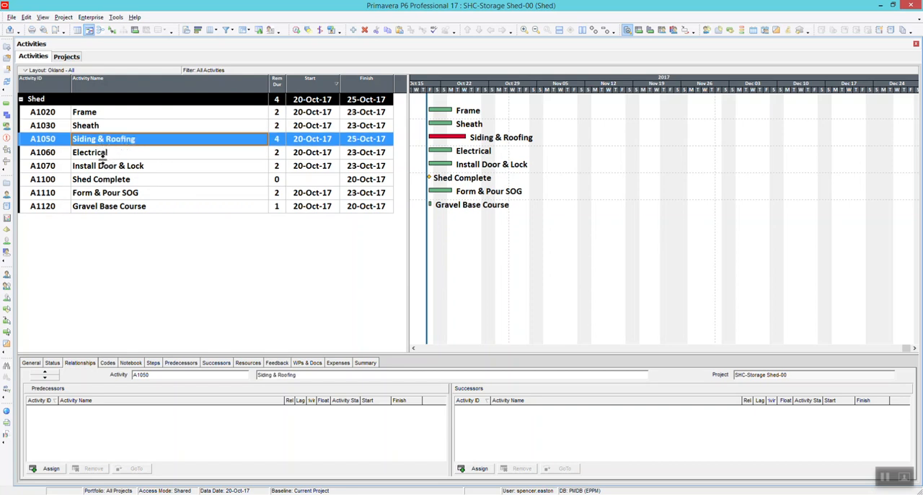
left_click(103, 156)
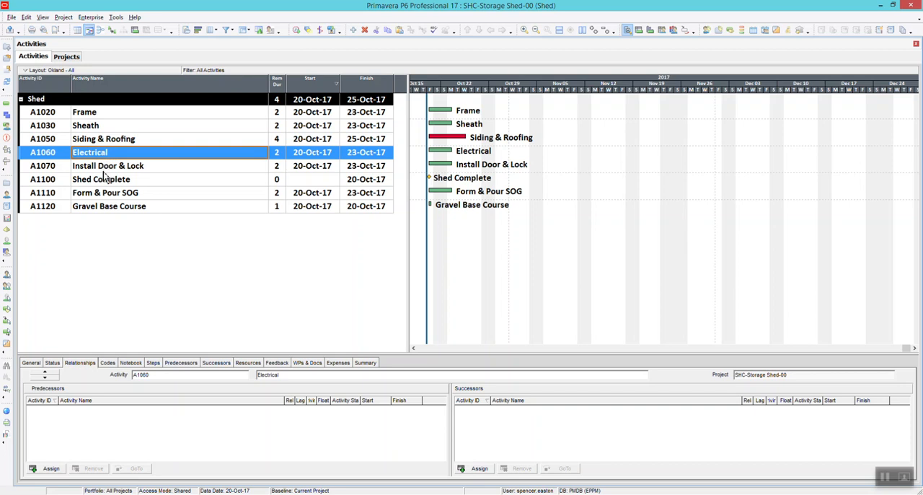
left_click(106, 168)
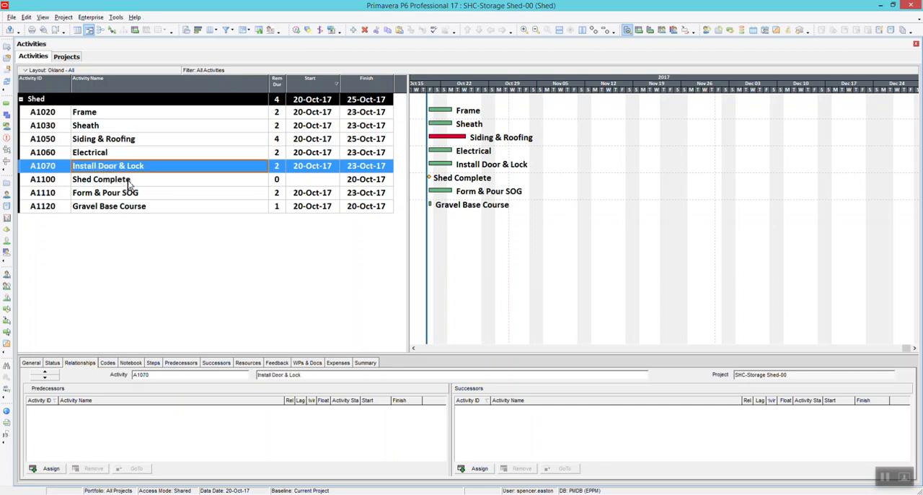
left_click(111, 182)
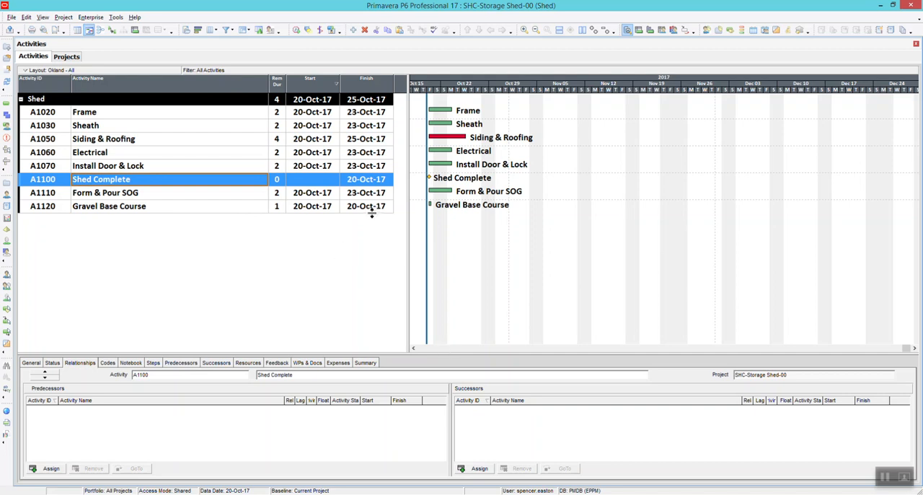
right_click(139, 180)
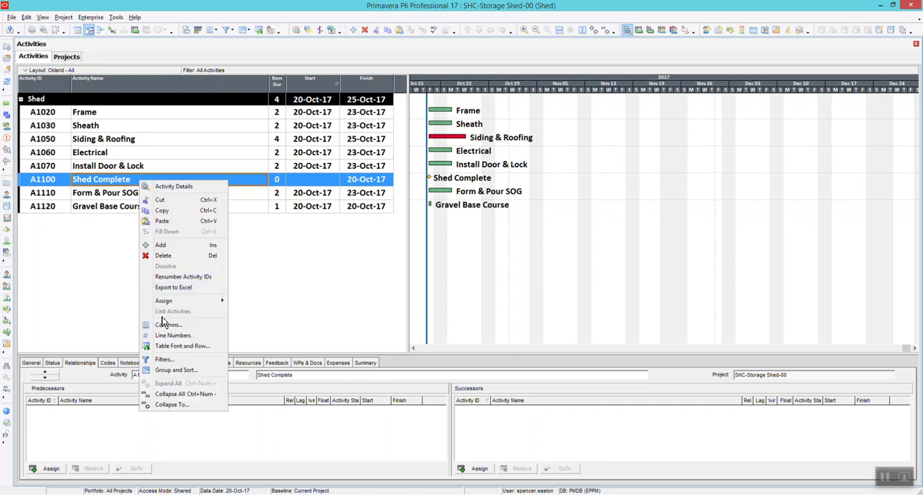
left_click(105, 166)
left_click(105, 166)
left_click(103, 184)
left_click(101, 193)
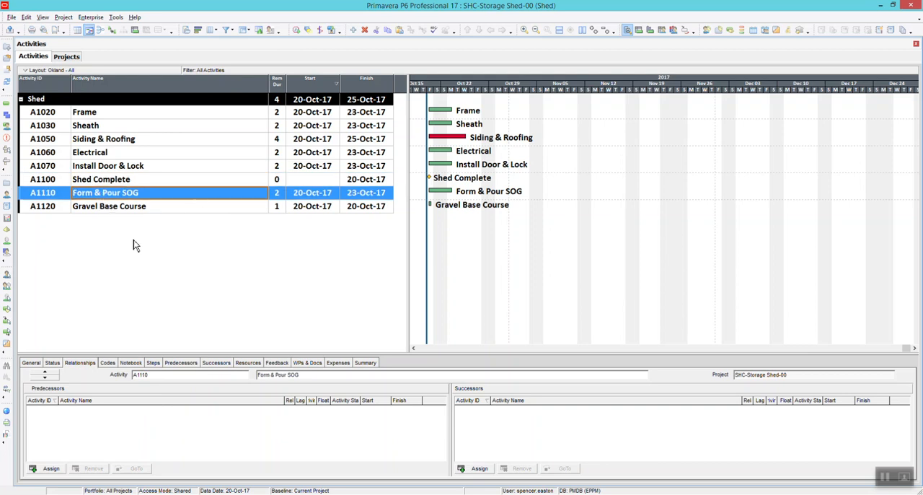
left_click(106, 208)
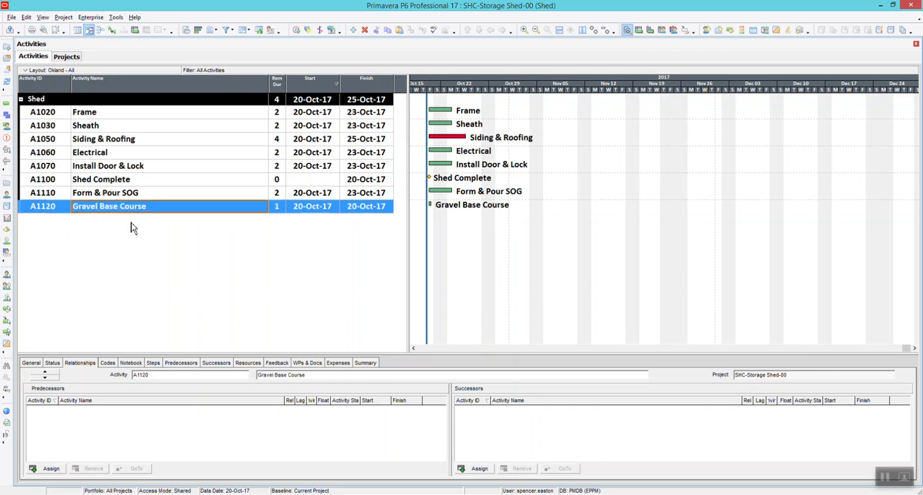
left_click(108, 192, "ctrl")
left_click(98, 166, "ctrl")
left_click(97, 139, "ctrl")
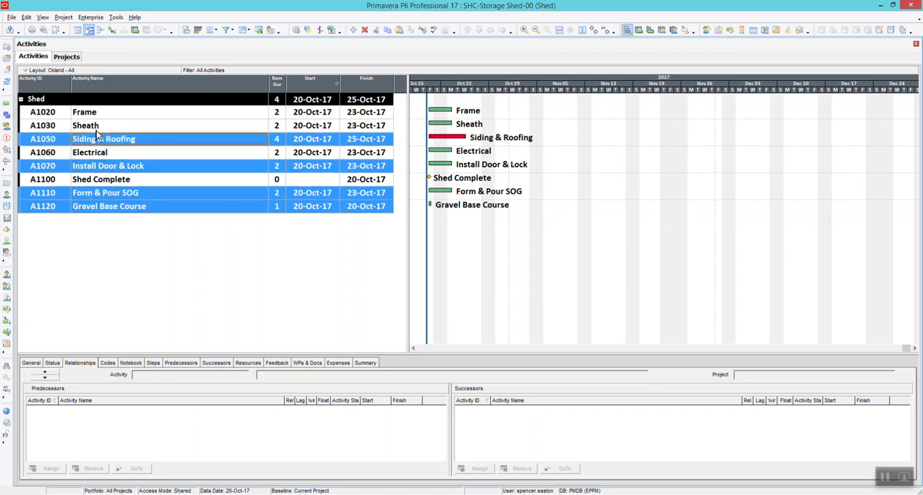
left_click(96, 125, "ctrl")
left_click(96, 113, "ctrl")
left_click(97, 152, "ctrl")
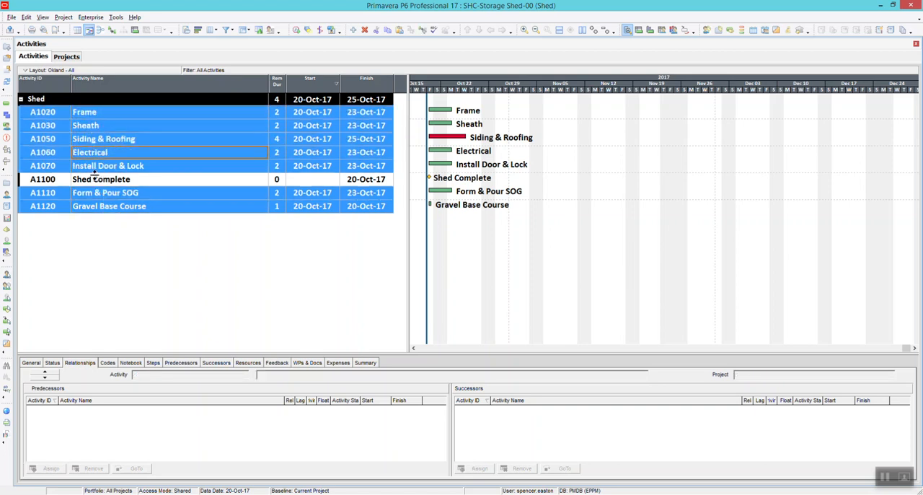
left_click(97, 180, "ctrl")
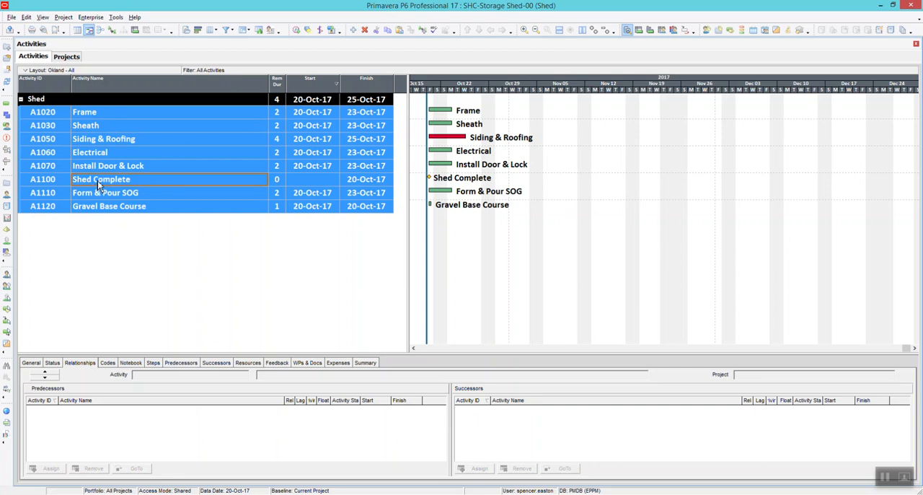
left_click(98, 180)
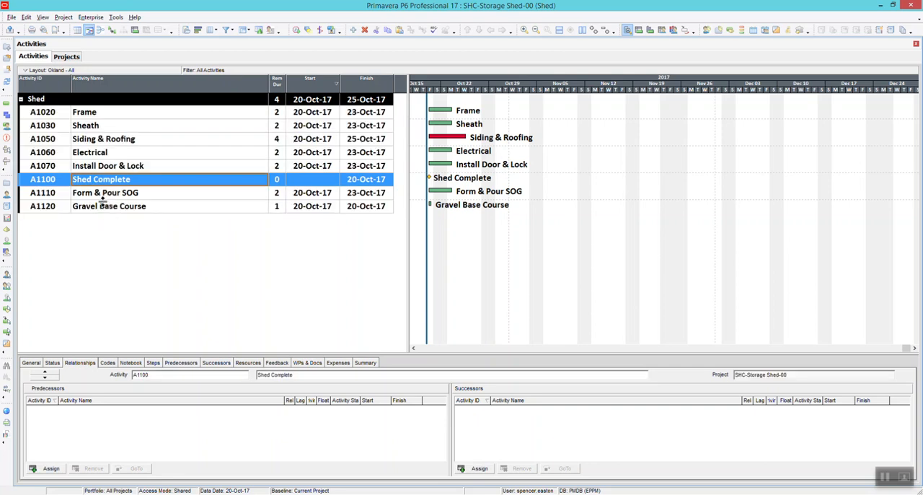
Link the activities in order: Gravel Base Course, Form & Pour SOG, Frame, Sheath, Siding & Roofing, Electrical, Install Door & Lock, Shed Complete; inspect Install Door & Lock's relationships
left_click(103, 209)
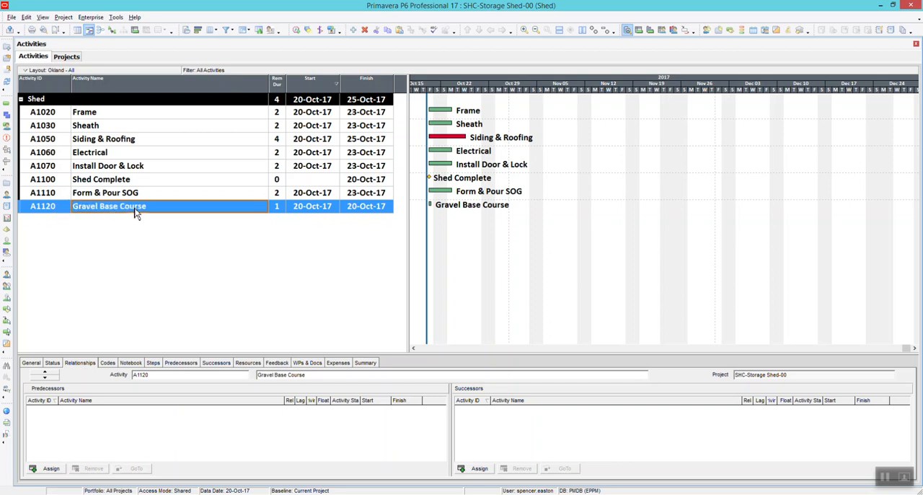
left_click(87, 192, "ctrl")
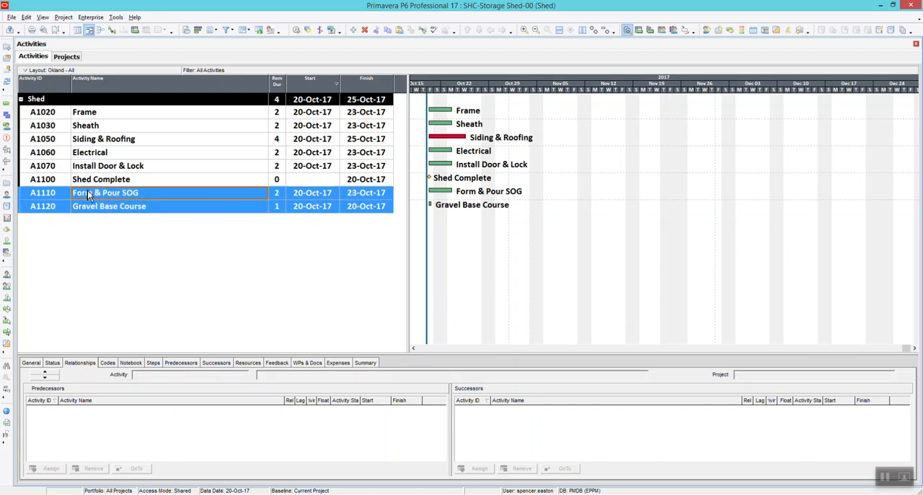
left_click(86, 112, "ctrl")
left_click(87, 126, "ctrl")
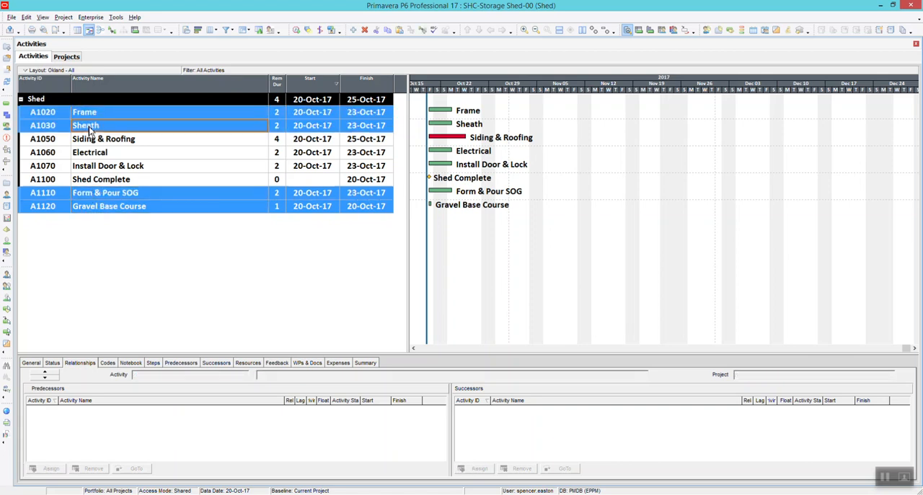
left_click(87, 138, "ctrl")
left_click(88, 153, "ctrl")
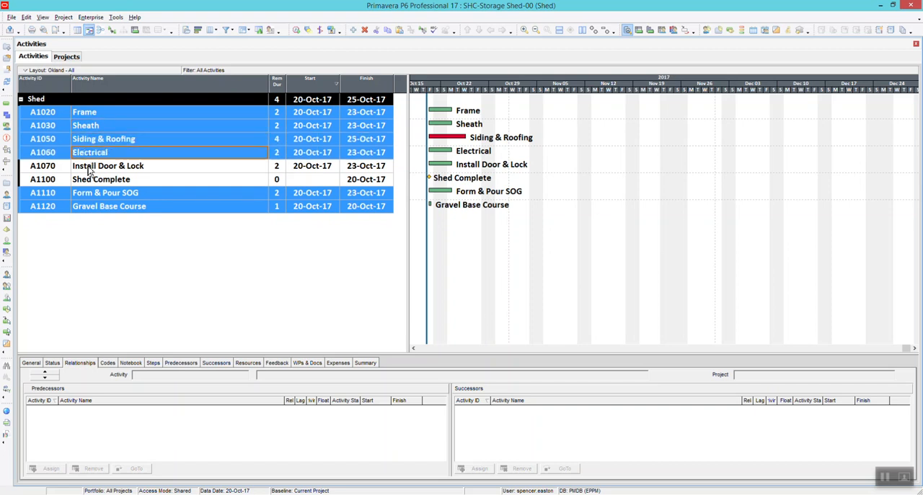
left_click(90, 166, "ctrl")
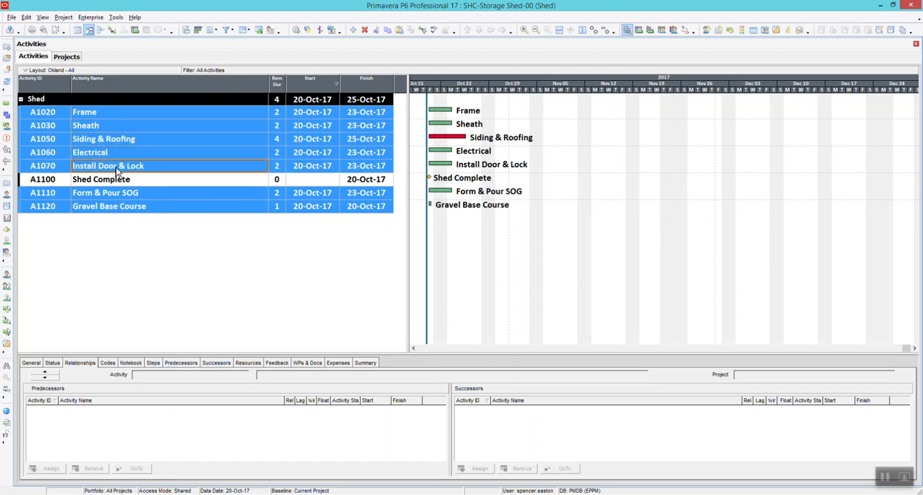
left_click(122, 185, "ctrl")
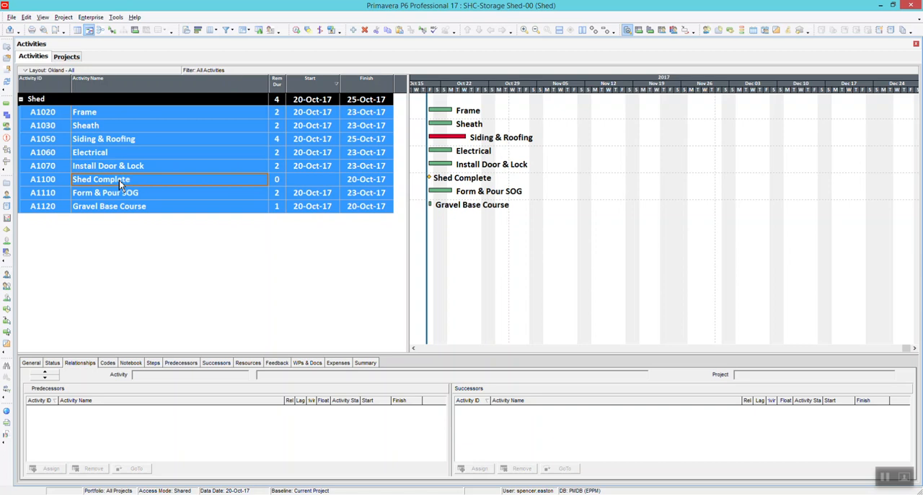
right_click(119, 180)
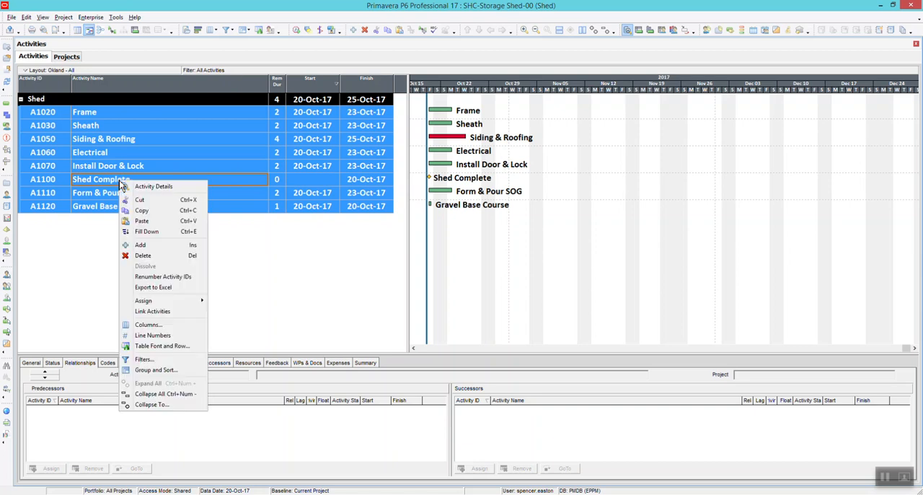
left_click(168, 313)
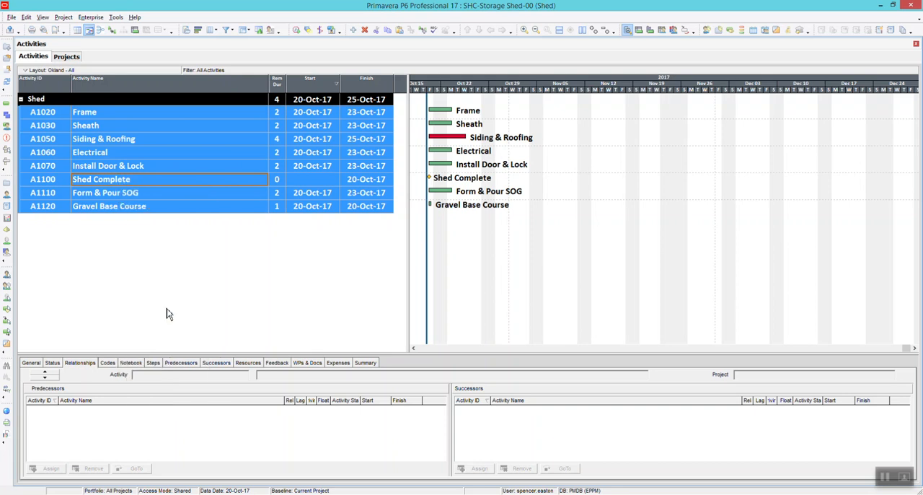
left_click(130, 164)
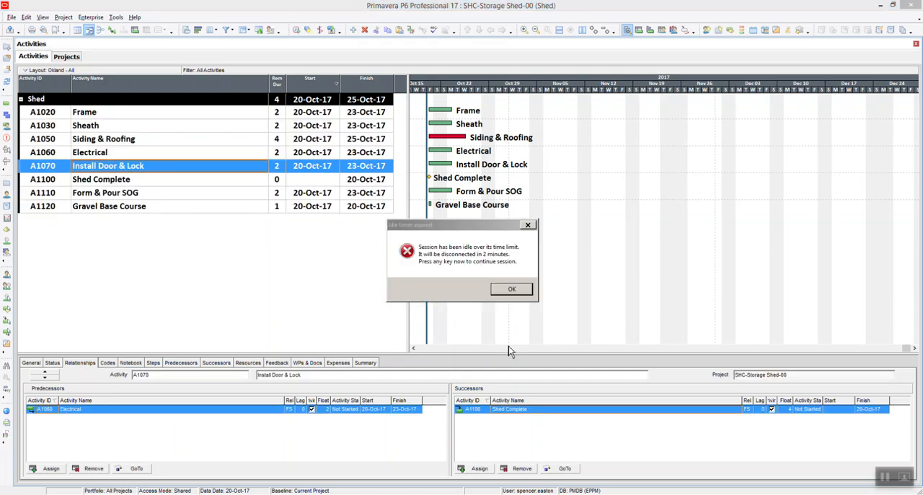
Dismiss the idle-session message and recalculate the project schedule with the new activity links
left_click(510, 289)
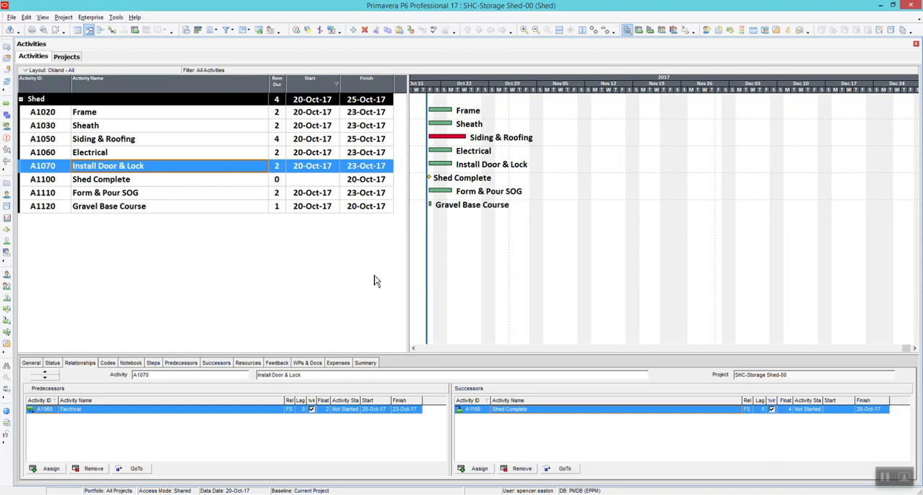
left_click(295, 32)
left_click(551, 215)
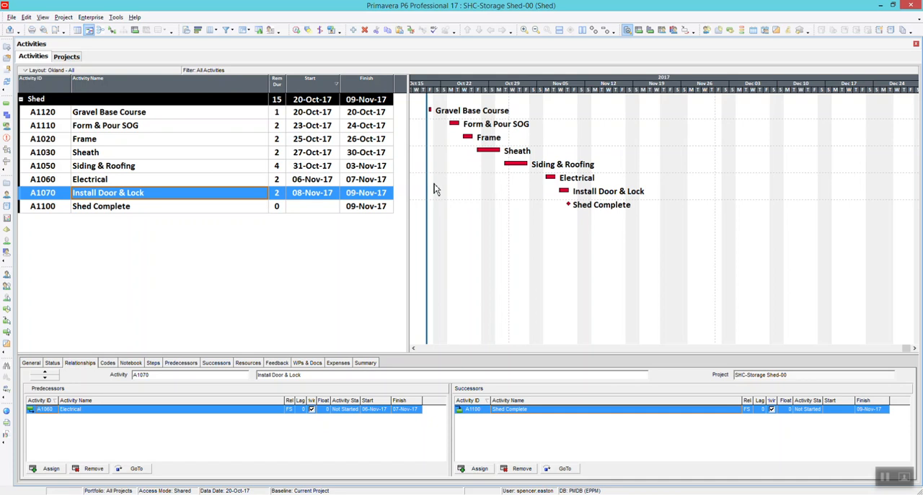
Undo the linking of the Shed activities
left_click(461, 210)
key("Up")
key("Up")
key("Up")
key("Up")
key("Up")
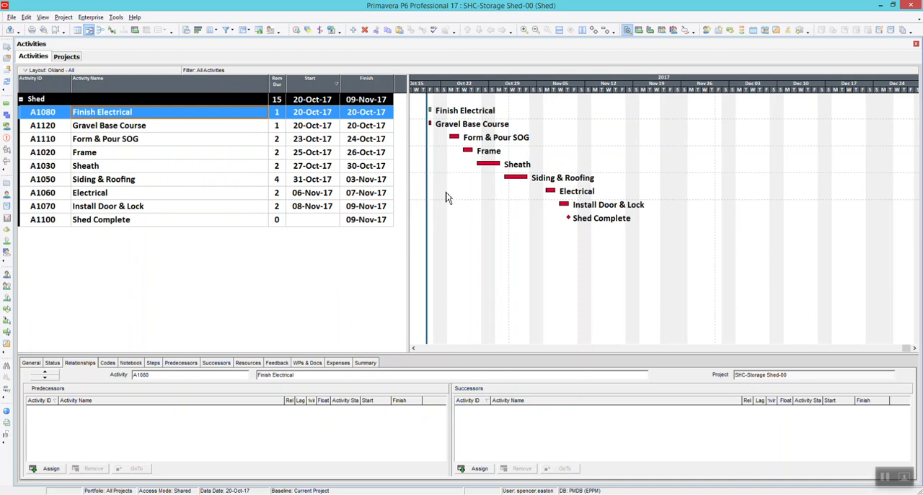
Delete the restored Finish Electrical activity and reschedule the unlinked Shed project
left_click(173, 129)
right_click(149, 112)
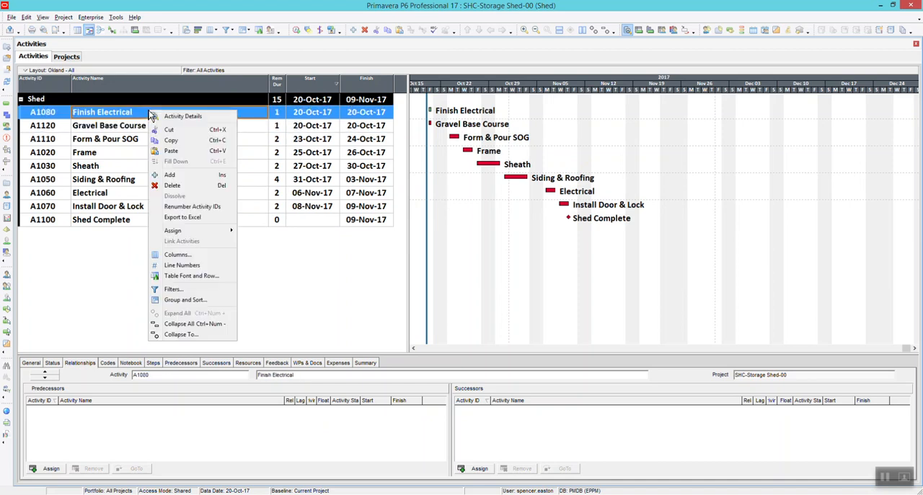
left_click(155, 186)
left_click(437, 268)
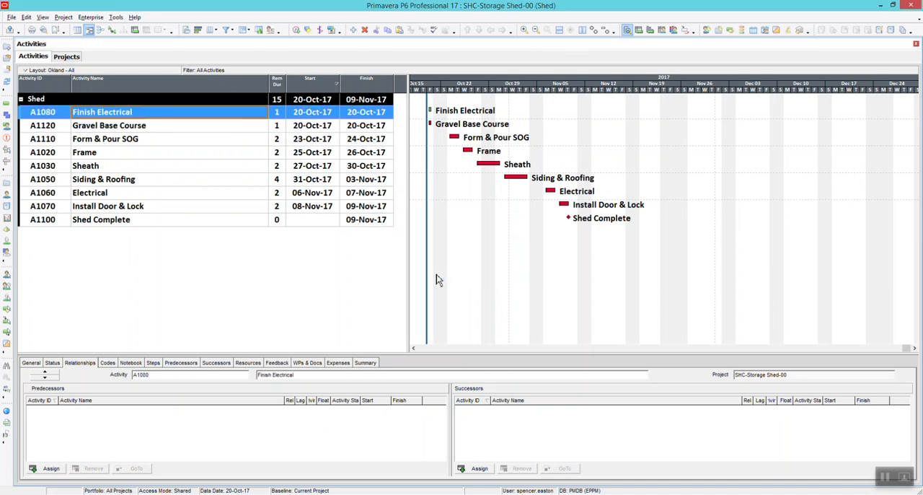
key("F9")
key("Return")
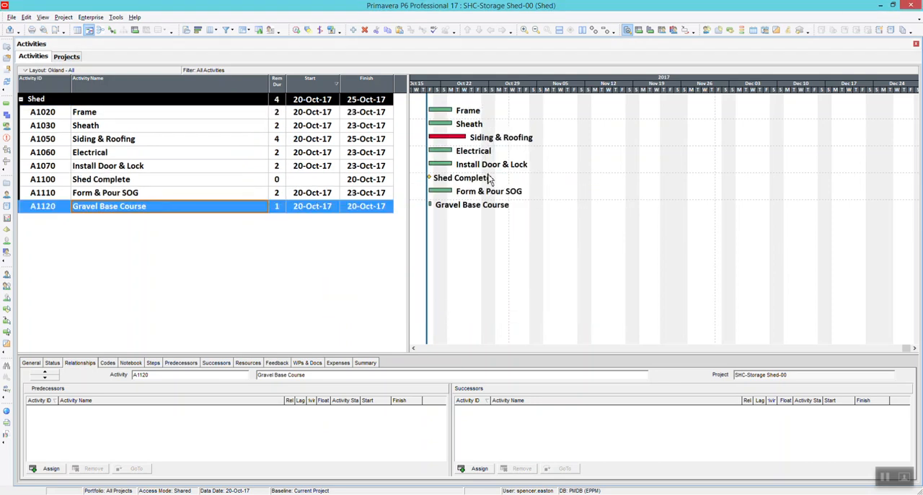
Widen the Gantt chart timescale until individual weekdays are shown beside the Shed activities
left_click(191, 169)
left_click(180, 180)
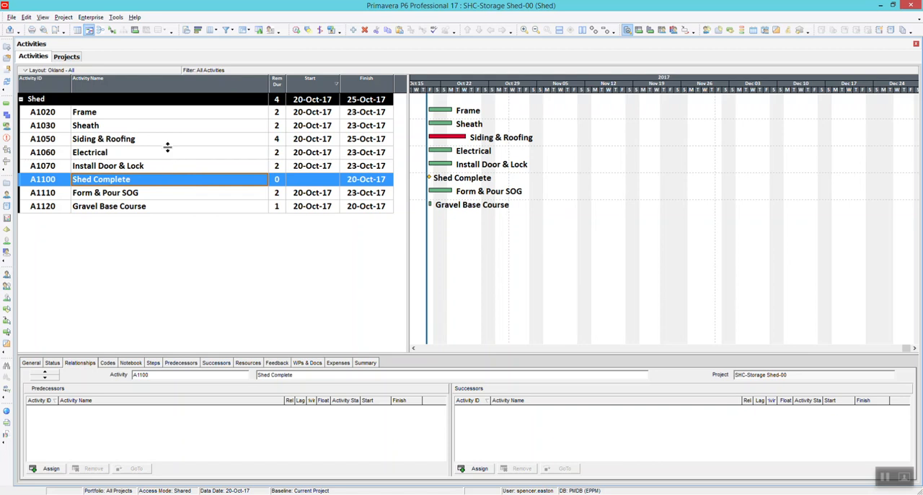
left_click(168, 154)
left_click(175, 167)
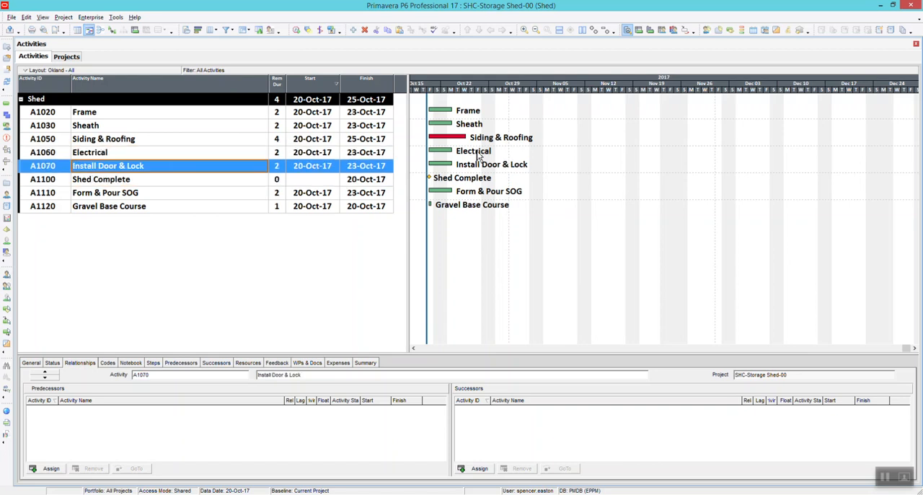
left_click_drag(507, 95, 644, 96)
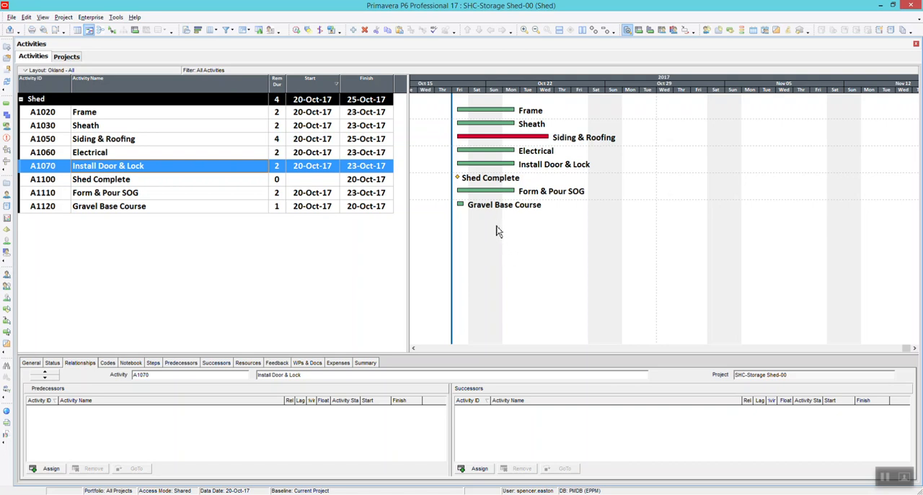
left_click_drag(470, 207, 743, 225)
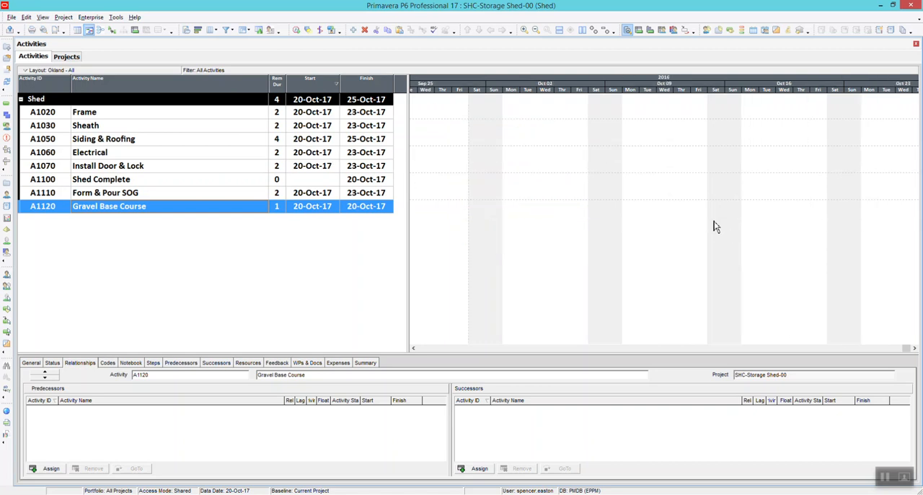
left_click(276, 197)
left_click(259, 179)
left_click(257, 170)
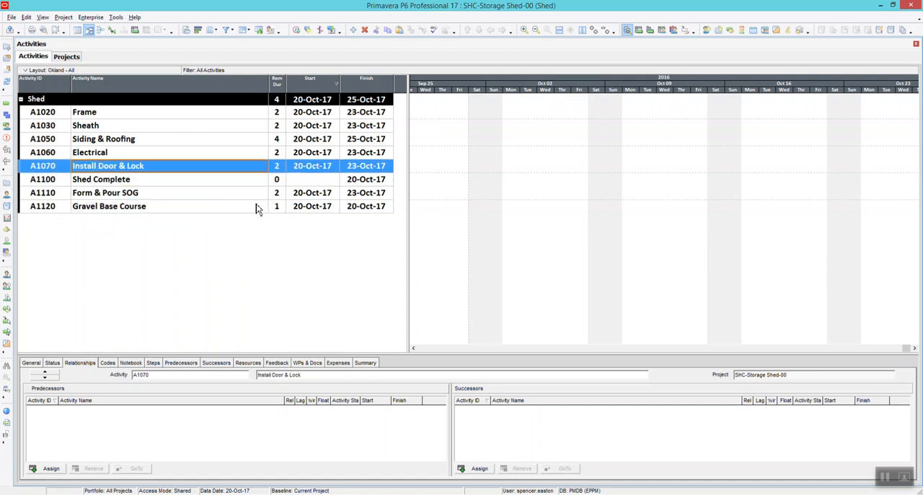
left_click(257, 206)
left_click(560, 158)
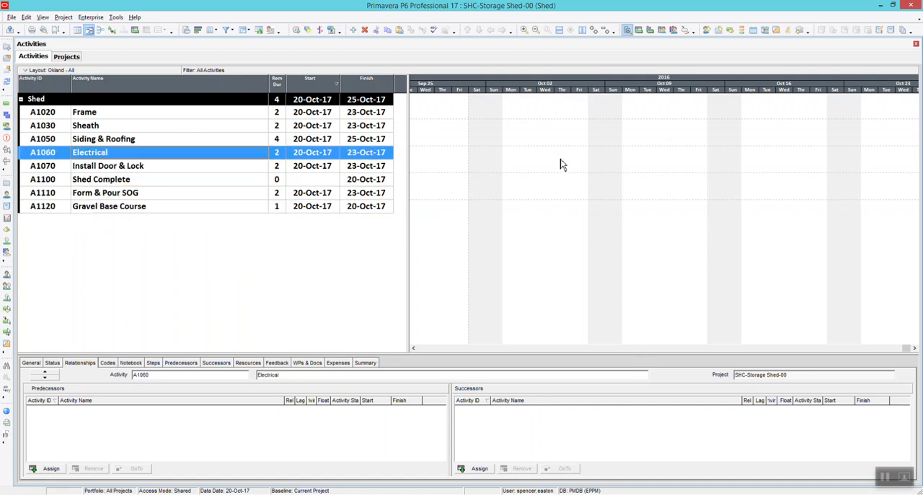
Link Gravel Base Course to Form & Pour SOG to Frame to Sheath in the Gantt chart with finish-to-start relationships
left_click_drag(587, 87, 491, 89)
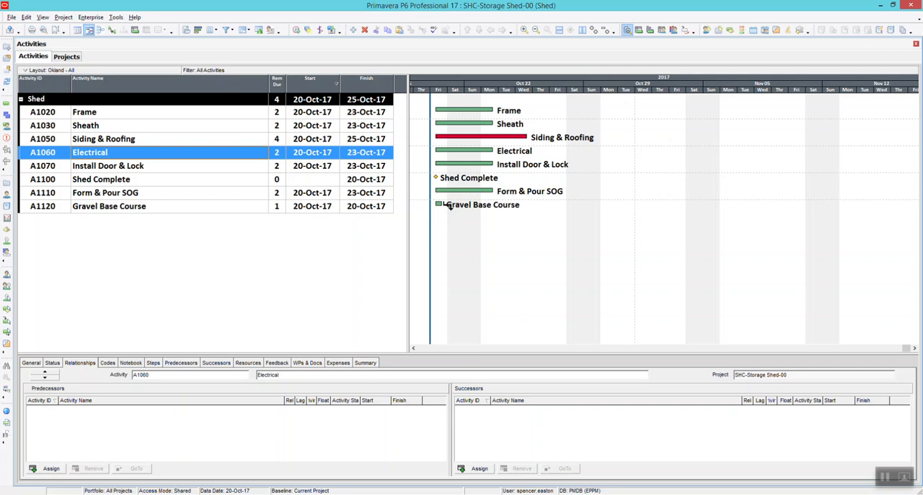
left_click_drag(449, 206, 442, 193)
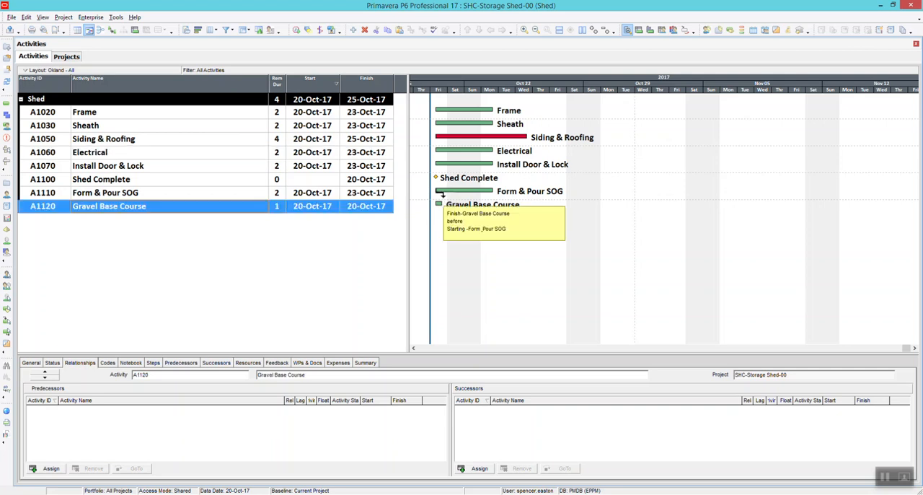
left_click_drag(442, 193, 441, 192)
left_click_drag(496, 191, 438, 115)
left_click_drag(494, 117, 438, 127)
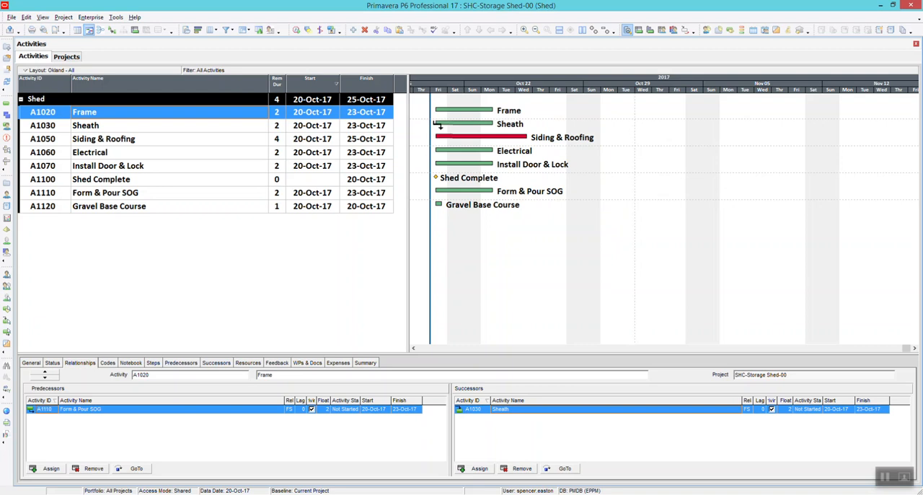
Continue the finish-to-start chain from Sheath through Siding & Roofing, Electrical and Install Door & Lock to Shed Complete, and reschedule the project
left_click(502, 124)
left_click_drag(498, 125, 442, 140)
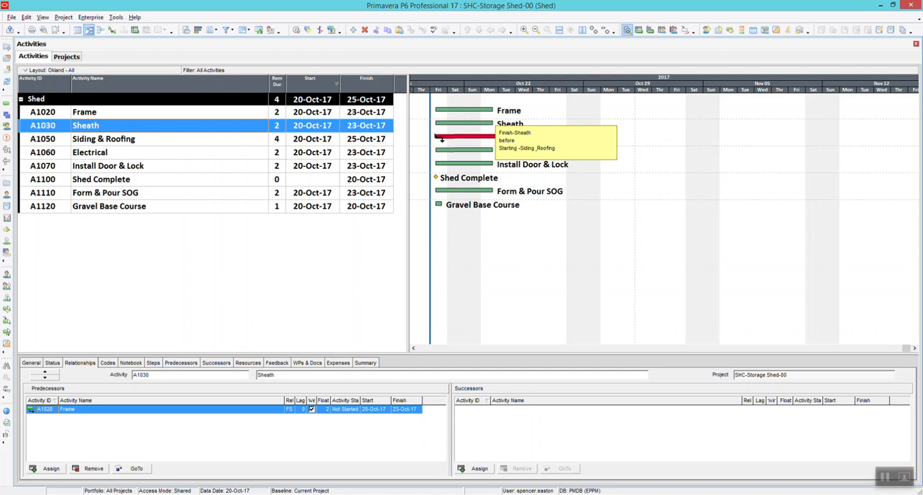
left_click_drag(442, 140, 443, 139)
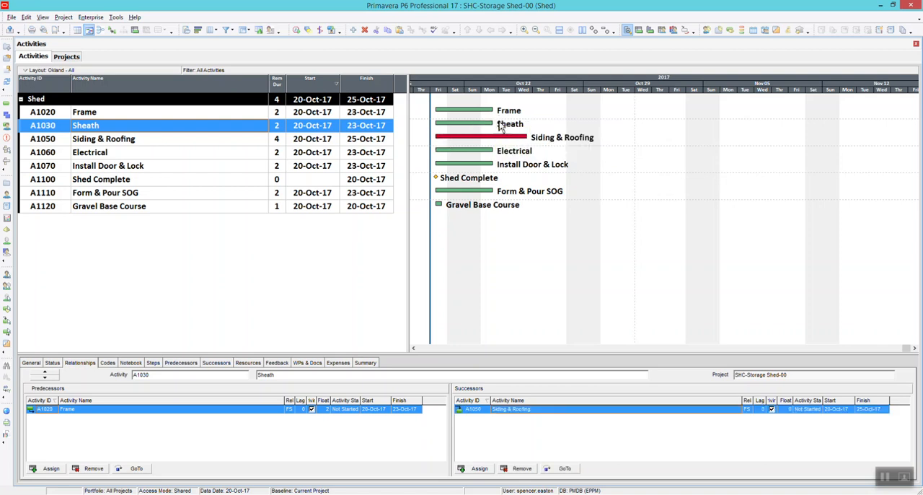
left_click_drag(534, 140, 436, 149)
left_click(490, 150)
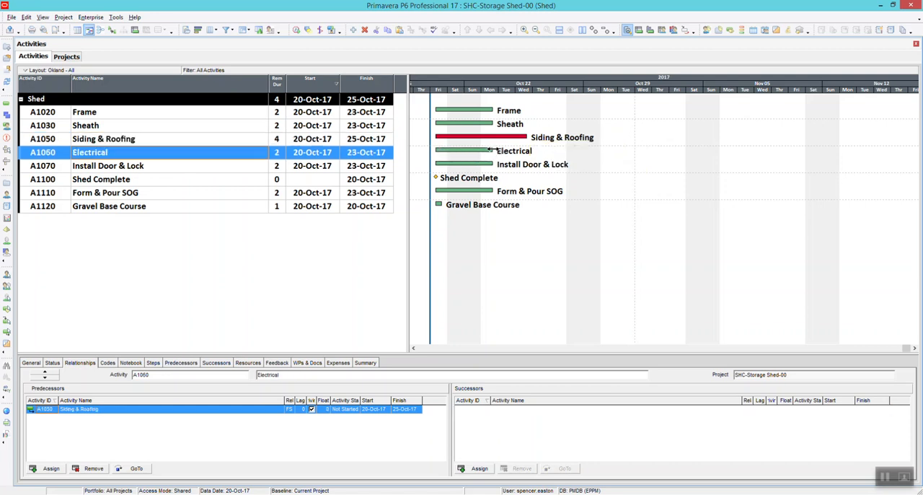
left_click_drag(493, 150, 442, 167)
left_click_drag(503, 166, 452, 182)
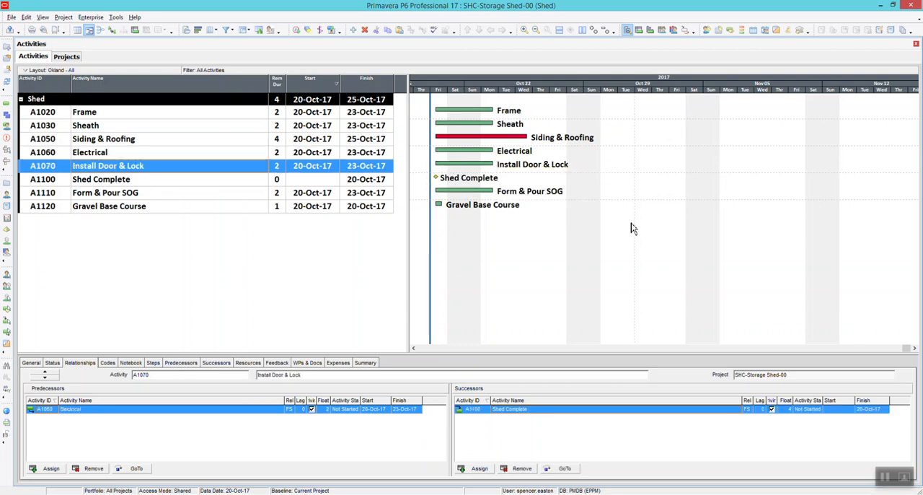
key("F9")
key("Return")
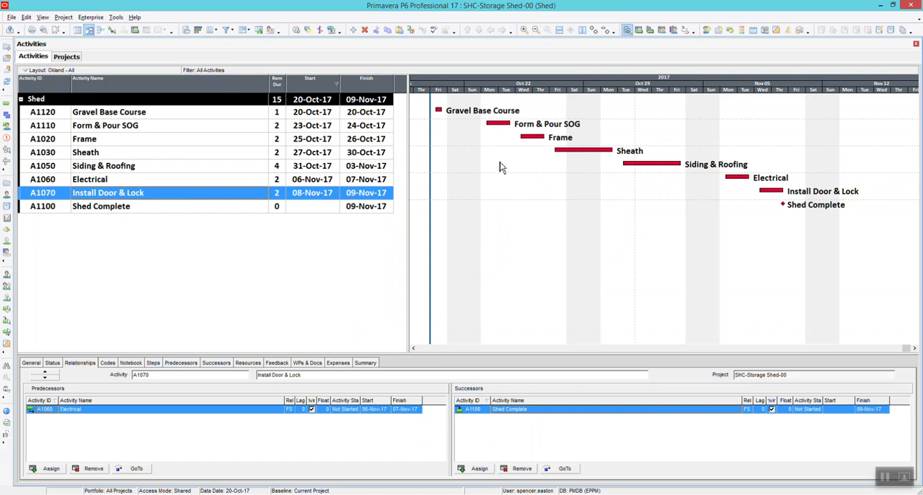
Undo the Gantt chart links between the Shed activities, going back until the deleted Finish Electrical activity is restored
key("Down")
key("Up")
key("Up")
key("Up")
key("Up")
key("Up")
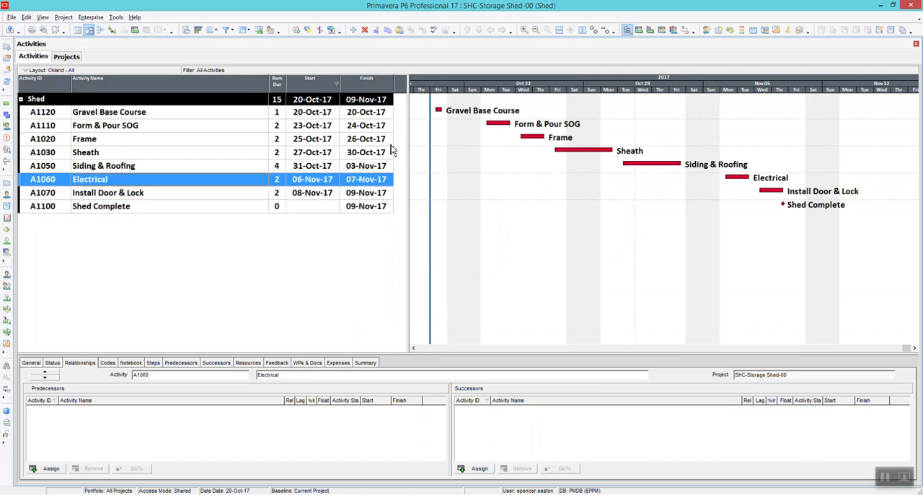
key("Up")
key("Up")
key("Up")
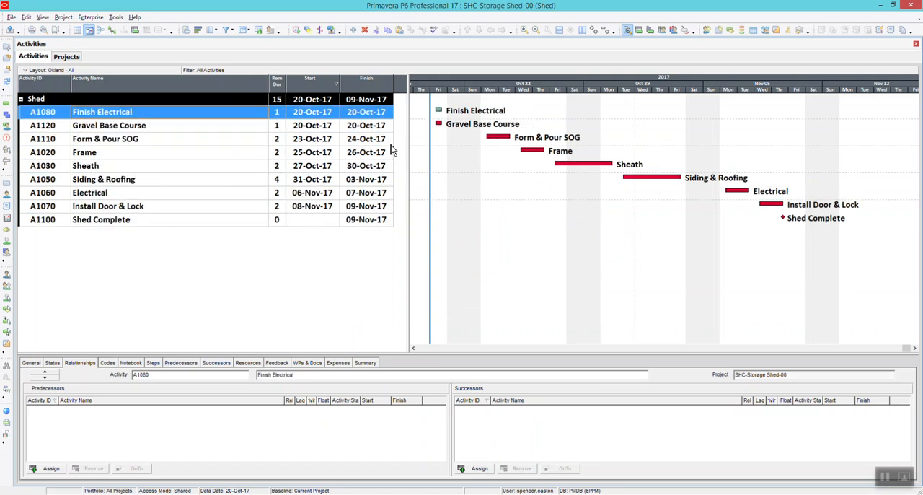
Delete the restored Finish Electrical activity and recalculate the schedule of the unlinked activities
right_click(179, 104)
right_click(172, 112)
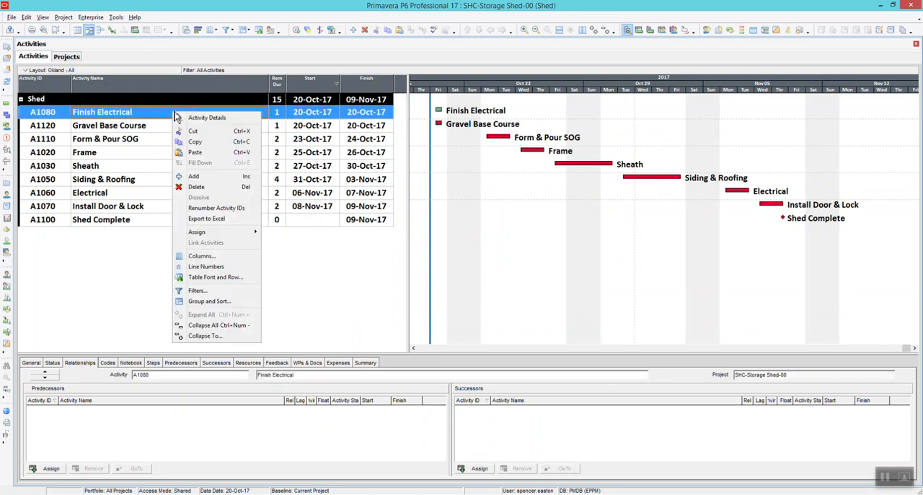
left_click(215, 187)
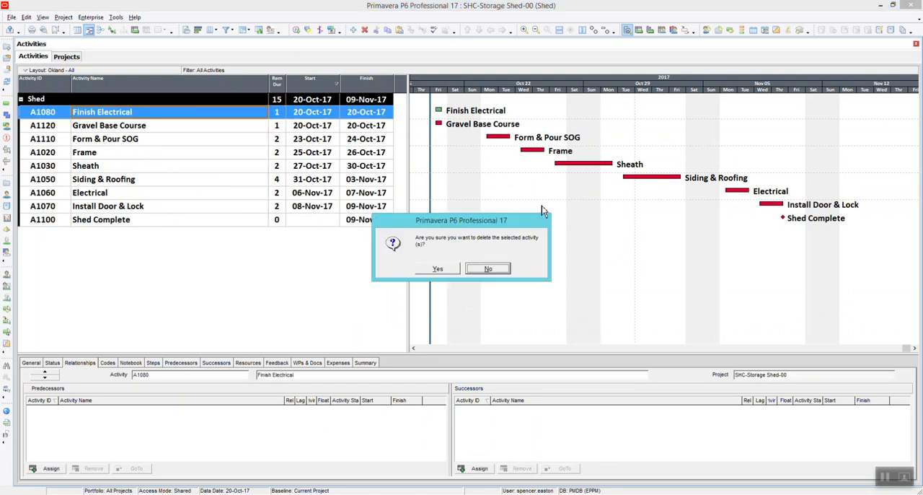
left_click(455, 268)
key("F9")
left_click(566, 215)
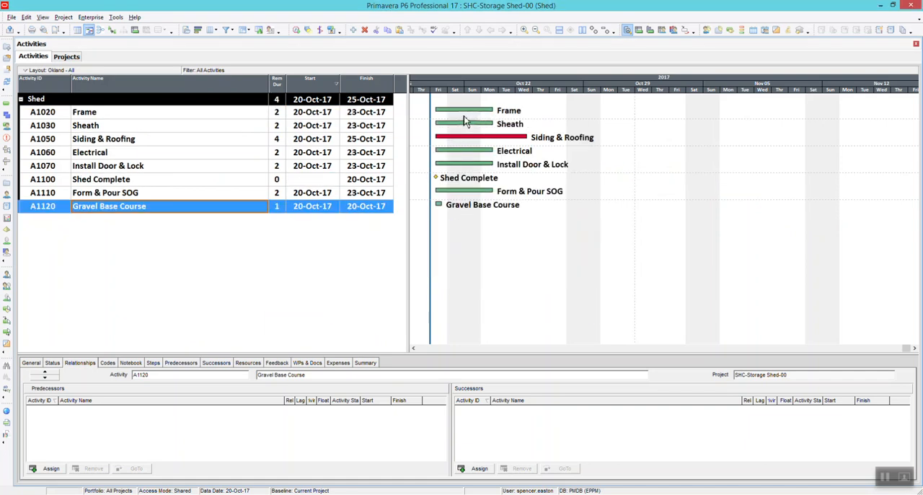
Link the finish of Siding & Roofing to the finish of Frame in the Gantt chart and reschedule the project
left_click(536, 141)
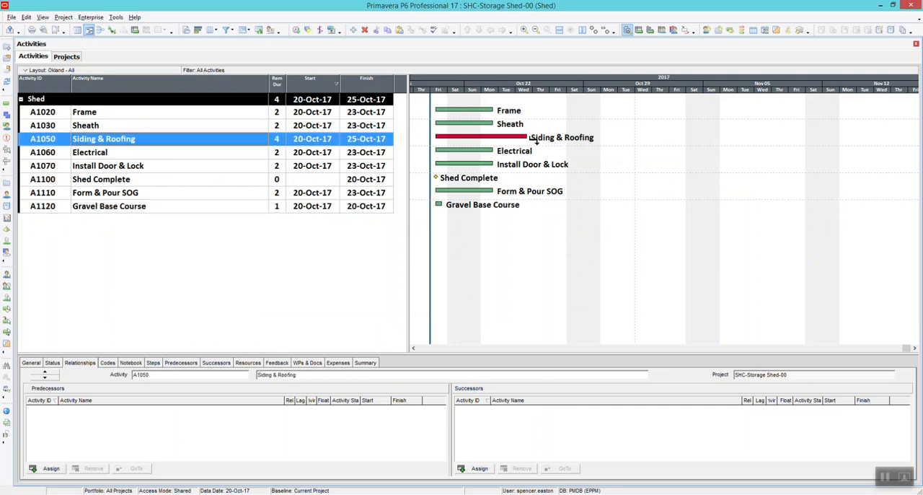
left_click_drag(534, 141, 497, 115)
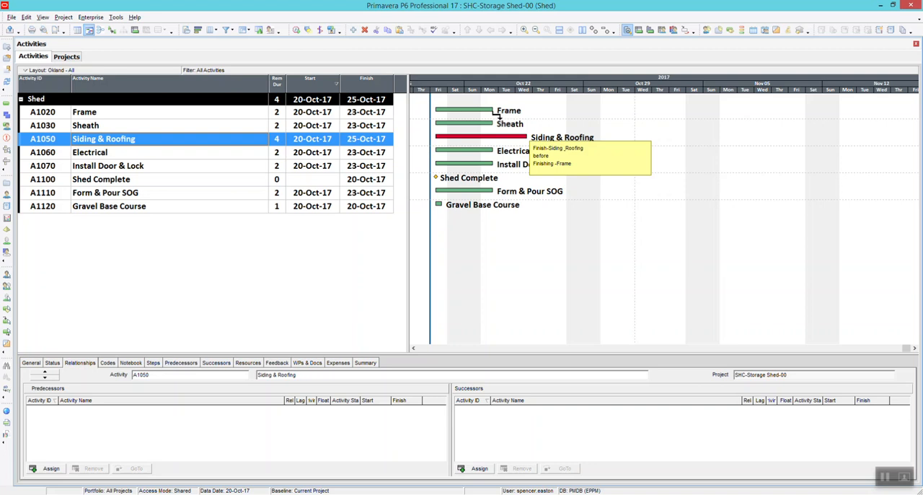
left_click_drag(498, 115, 497, 115)
key("F9")
key("Return")
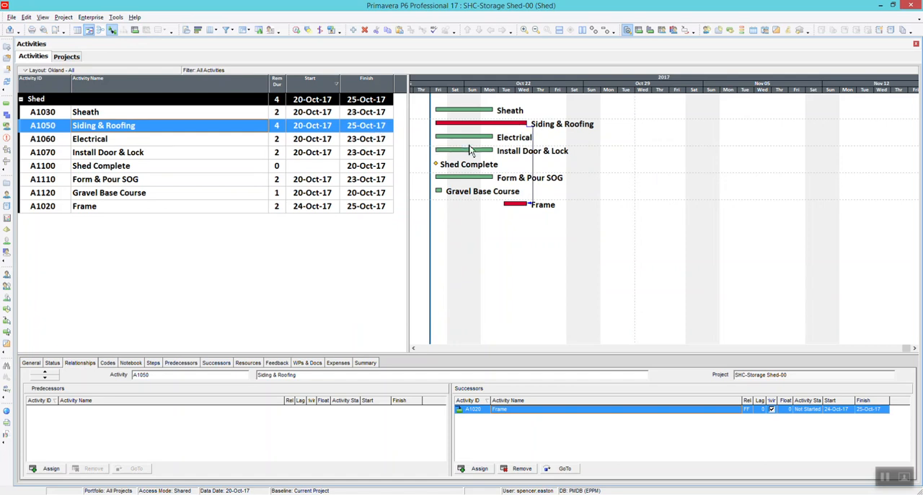
Undo the finish-to-finish link between Siding & Roofing and Frame and reschedule the project
key("ctrl+z")
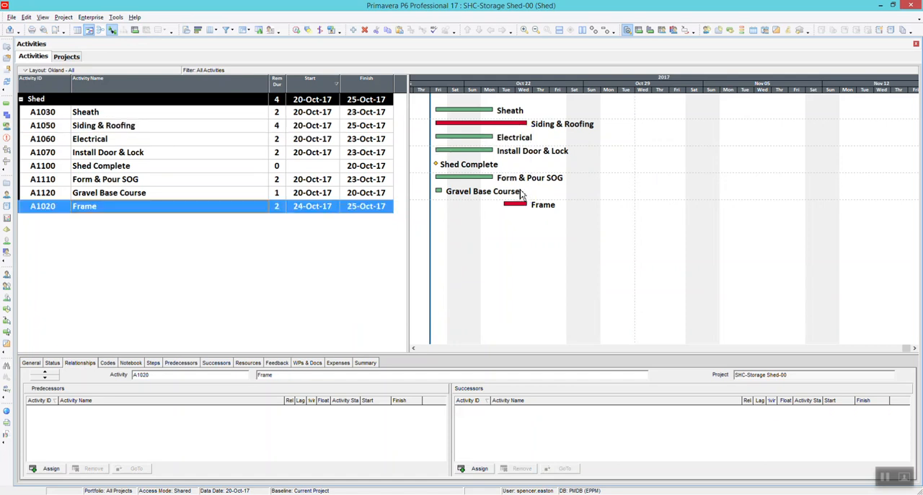
key("F9")
key("Return")
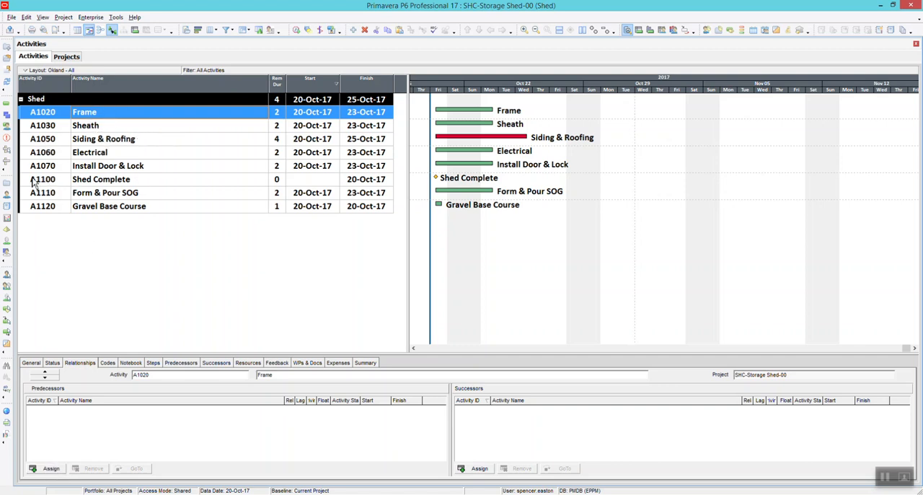
right_click(103, 181)
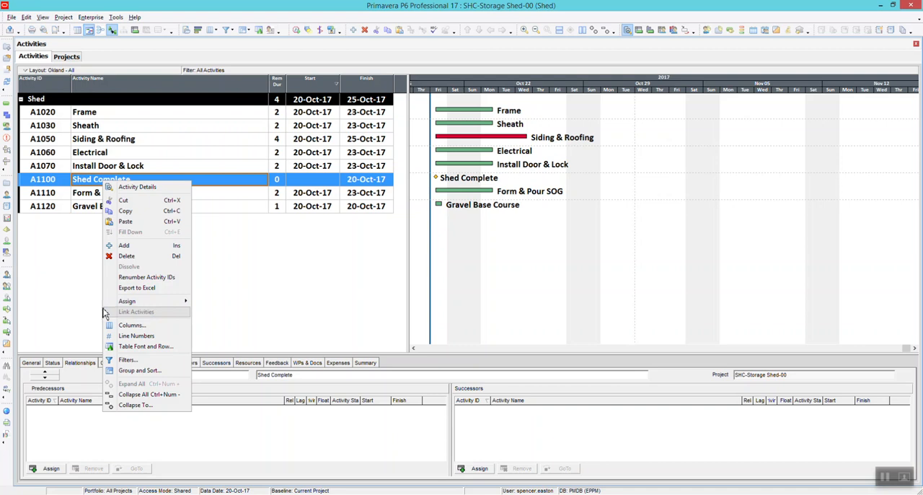
left_click(32, 250)
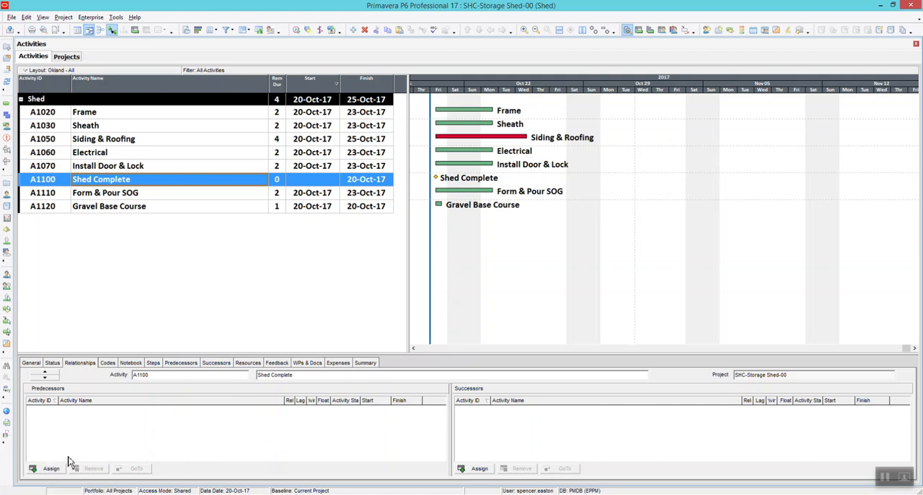
Assign Gravel Base Course as a predecessor of Form & Pour SOG
left_click(113, 195)
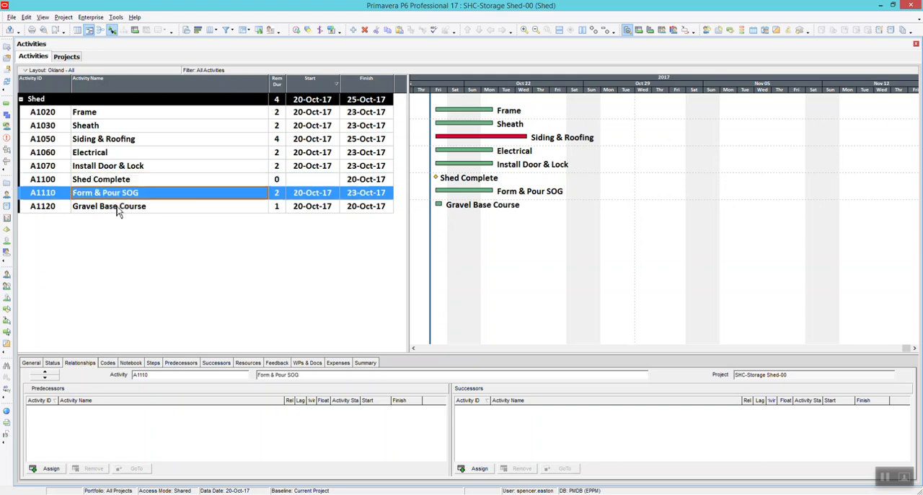
left_click(46, 470)
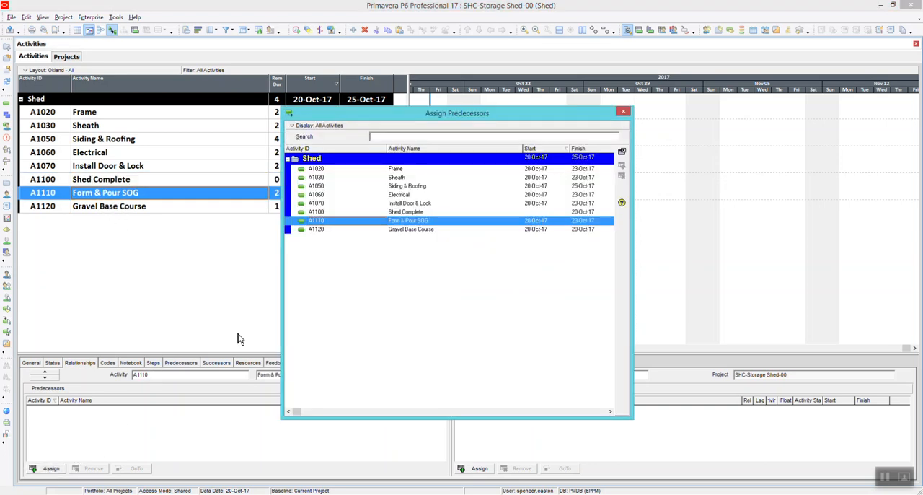
left_click_drag(465, 105, 644, 75)
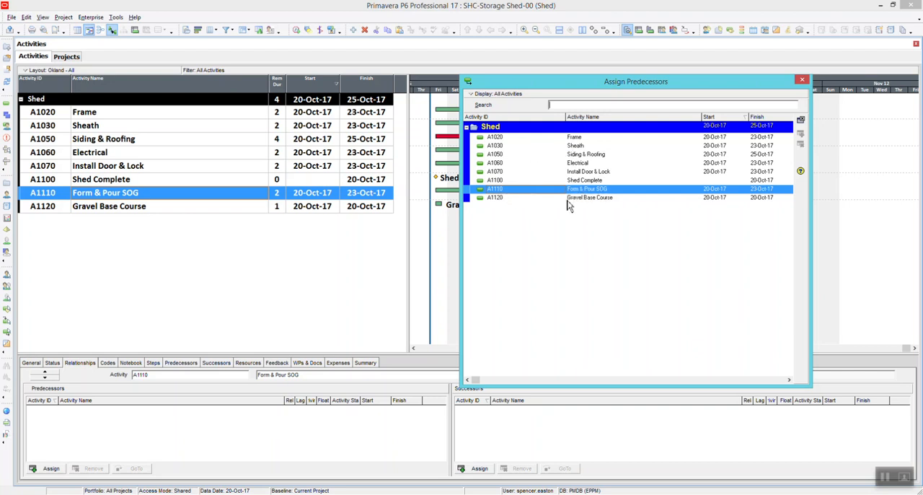
left_click(590, 199)
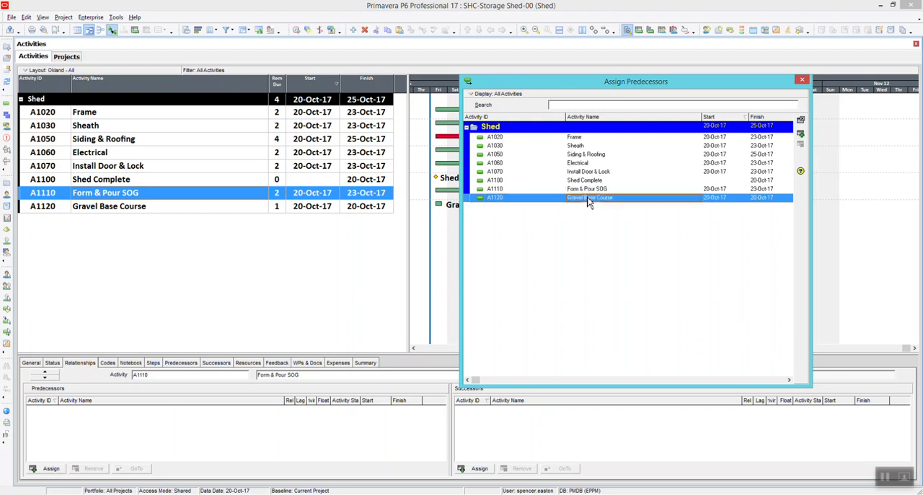
left_click(800, 136)
left_click(801, 79)
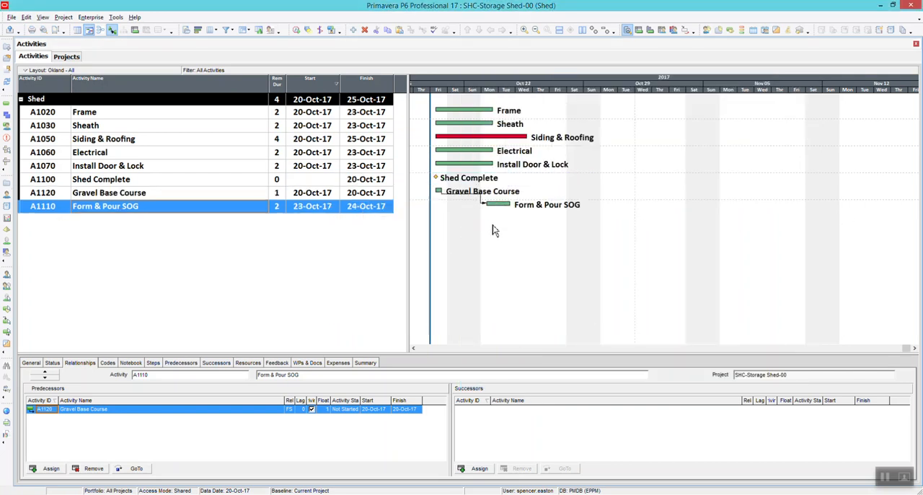
Assign Frame as a successor of Form & Pour SOG and reschedule the project
left_click(478, 468)
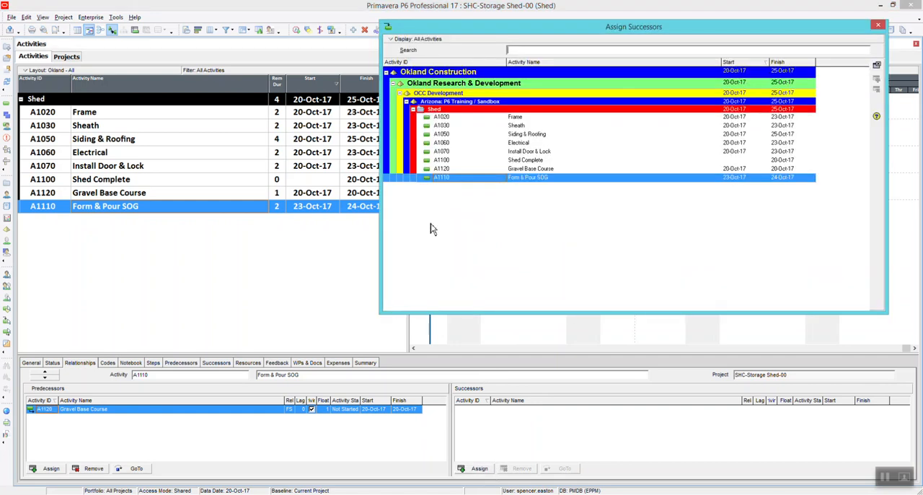
left_click(518, 117)
left_click(876, 78)
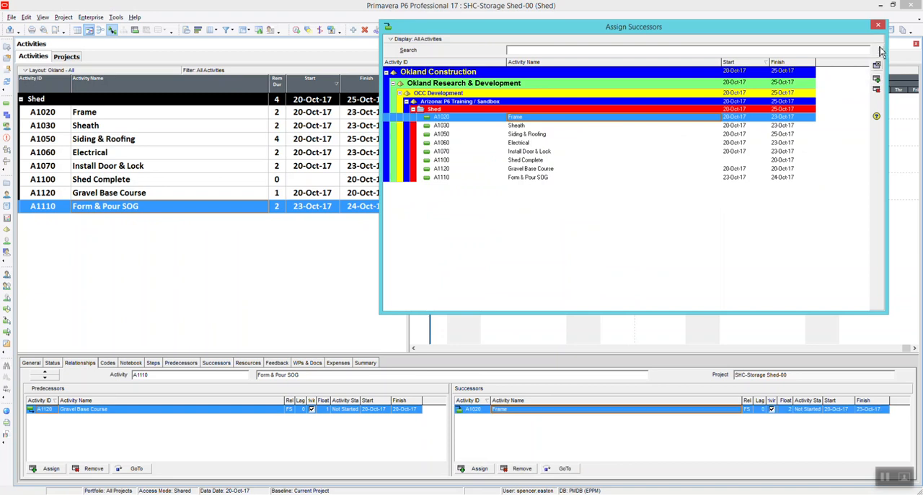
left_click(877, 25)
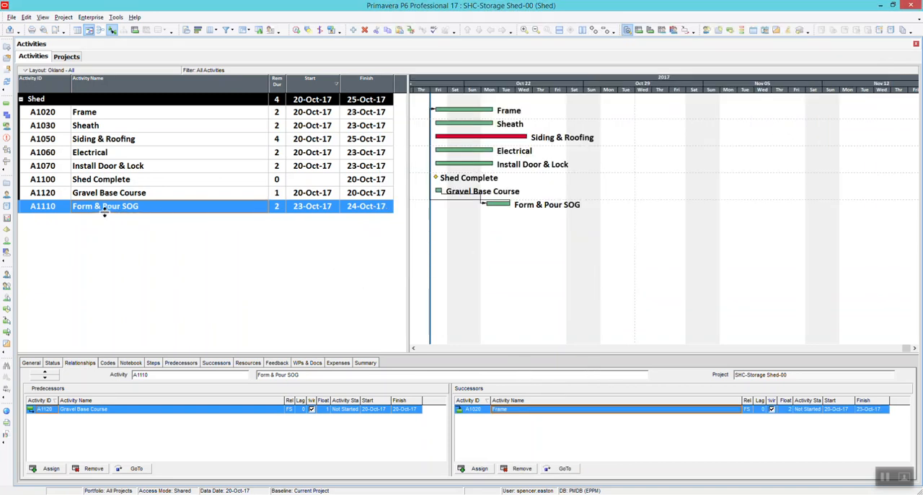
key("F9")
key("Return")
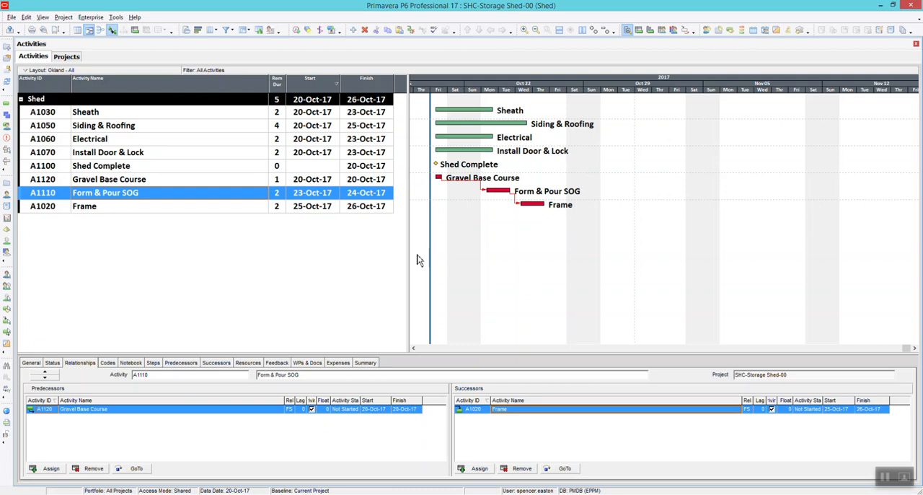
Undo the predecessor and successor assignments of Form & Pour SOG and recalculate the project schedule
key("ctrl+z")
key("ctrl+z")
key("F9")
key("Return")
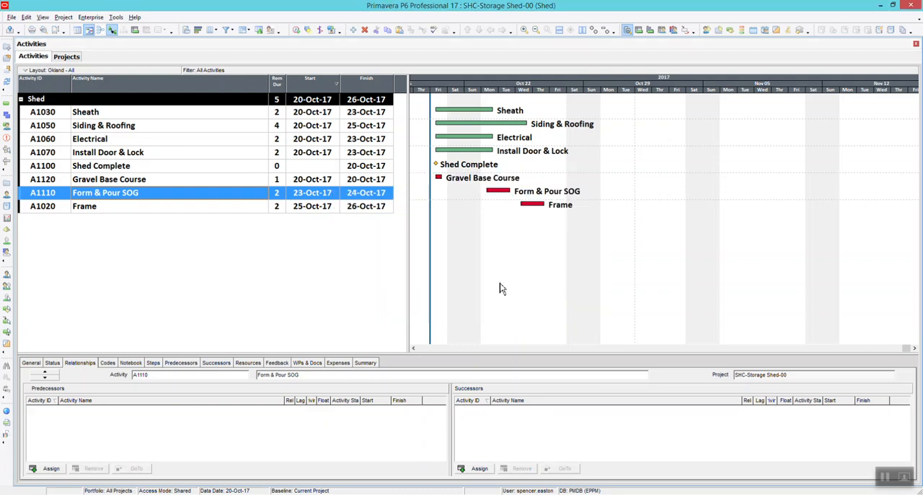